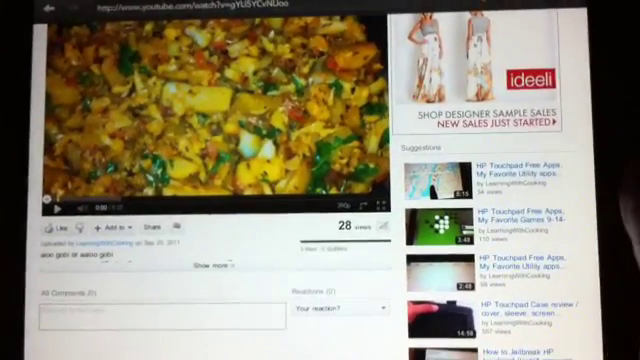
# Shrink the browser to card view, relaunch it, and flick its card off screen
pyautogui.press('super')
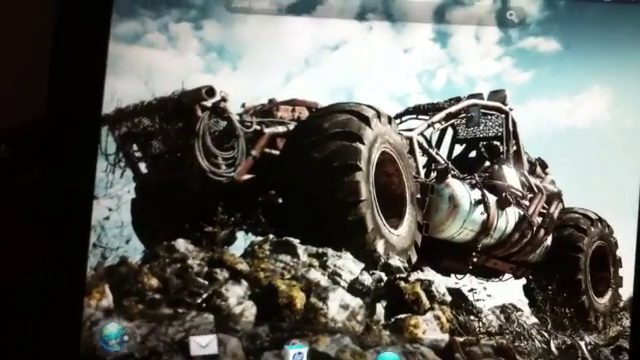
pyautogui.click(118, 340)
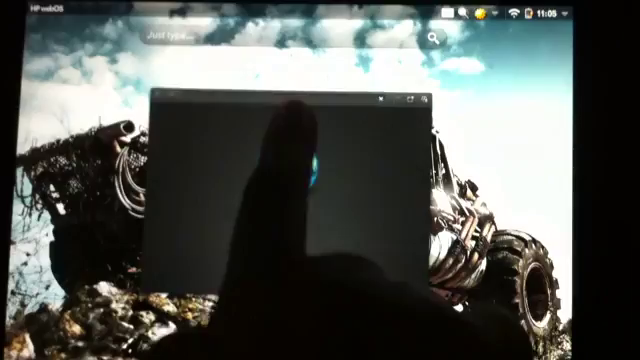
pyautogui.moveTo(285, 200); pyautogui.dragTo(290, 345)
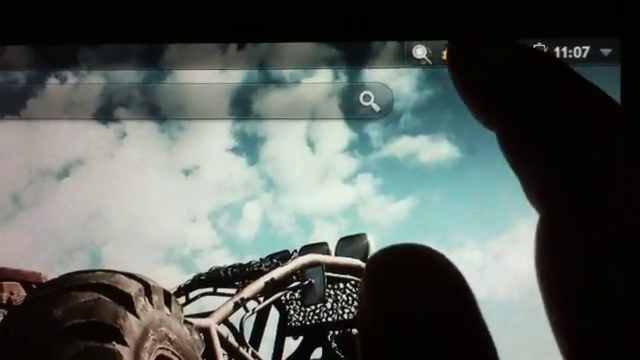
# Swipe away the Support Home Page Search notification from the dashboard
pyautogui.click(445, 52)
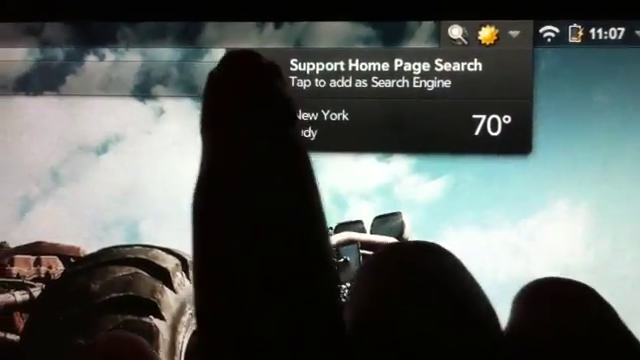
pyautogui.moveTo(330, 72); pyautogui.dragTo(520, 72)
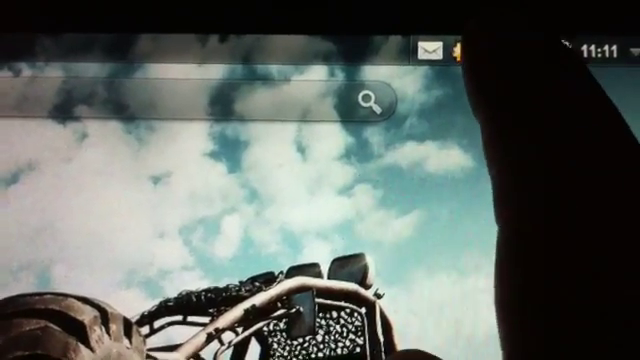
pyautogui.click(458, 50)
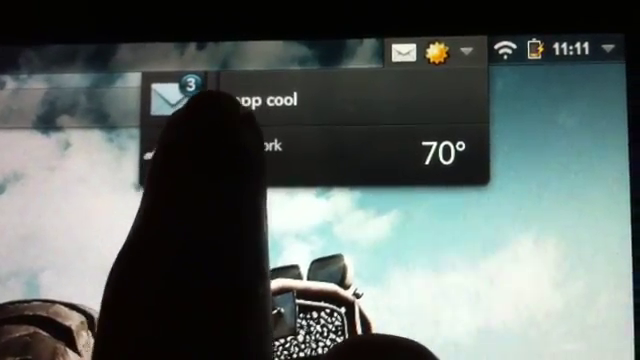
pyautogui.click(225, 95)
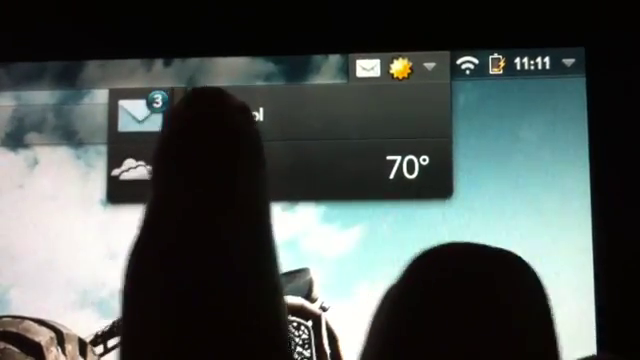
# Page through the stacked mail notifications and dismiss the ppp cool mail
pyautogui.moveTo(230, 122); pyautogui.dragTo(330, 122)
pyautogui.click(200, 250)
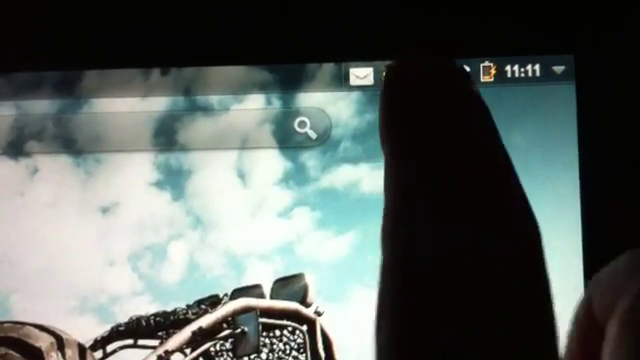
pyautogui.click(400, 75)
pyautogui.moveTo(300, 175); pyautogui.dragTo(180, 175)
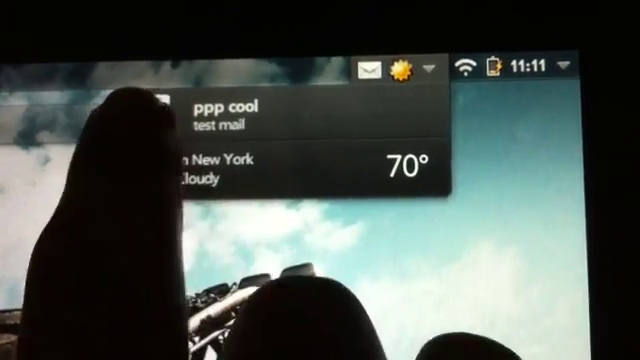
pyautogui.moveTo(200, 115); pyautogui.dragTo(400, 115)
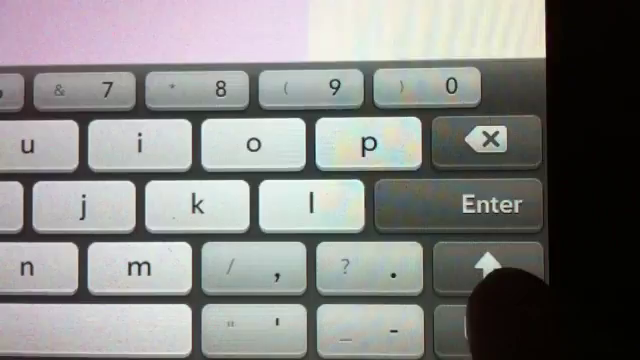
# Turn on Shift caps lock, then show the XS, S, M and L keyboard sizes
pyautogui.click(495, 268)
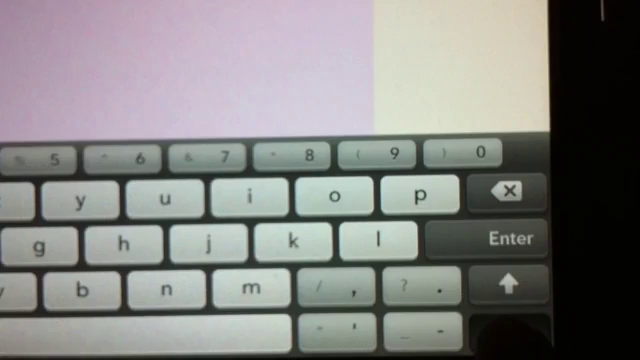
pyautogui.click(507, 330)
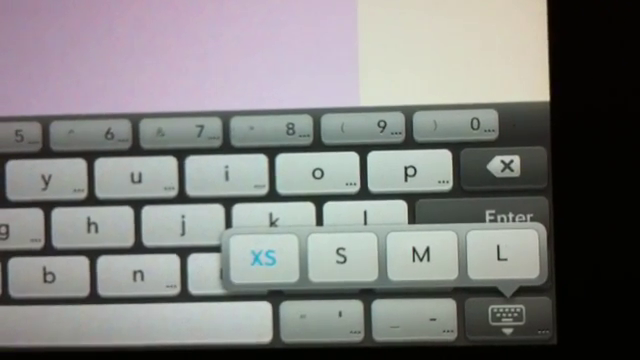